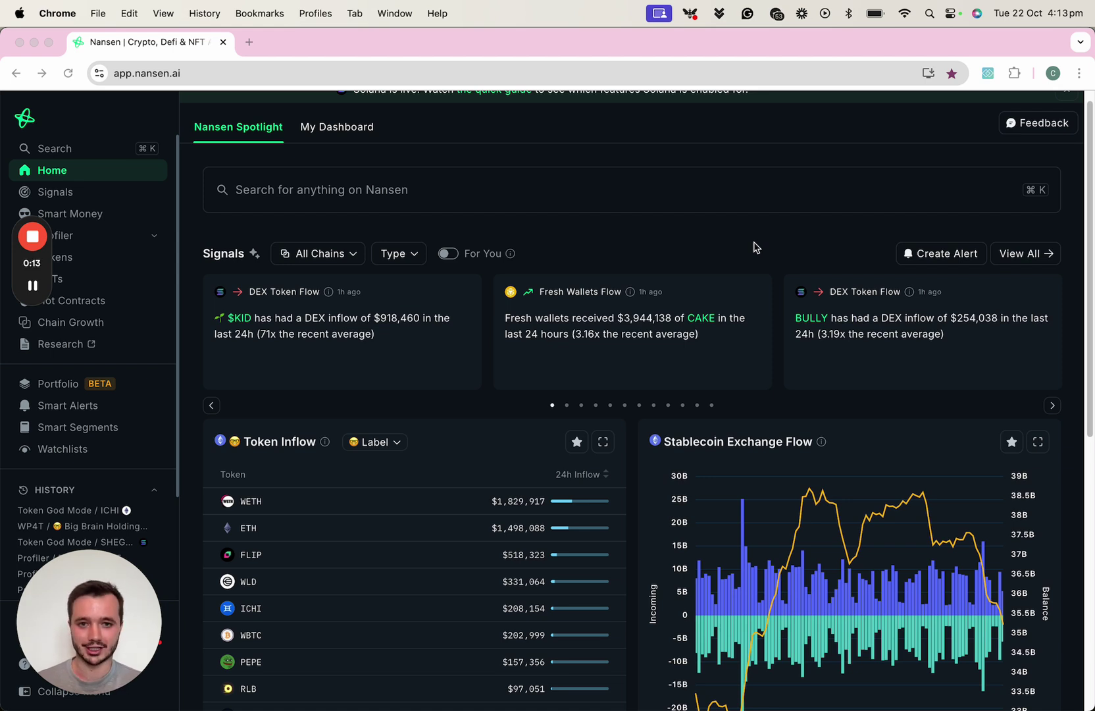
Scroll down the Nansen Spotlight home page to the Signals, token inflow and stablecoin flow panels.
scroll(755, 248, "down", 1)
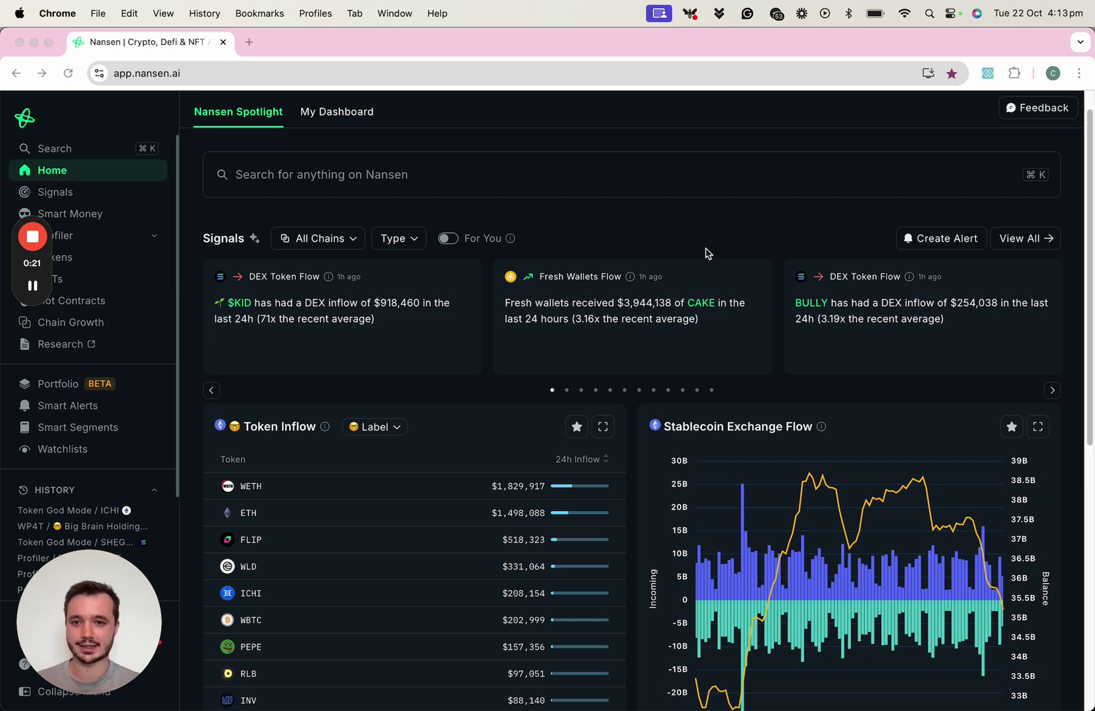
left_click(348, 243)
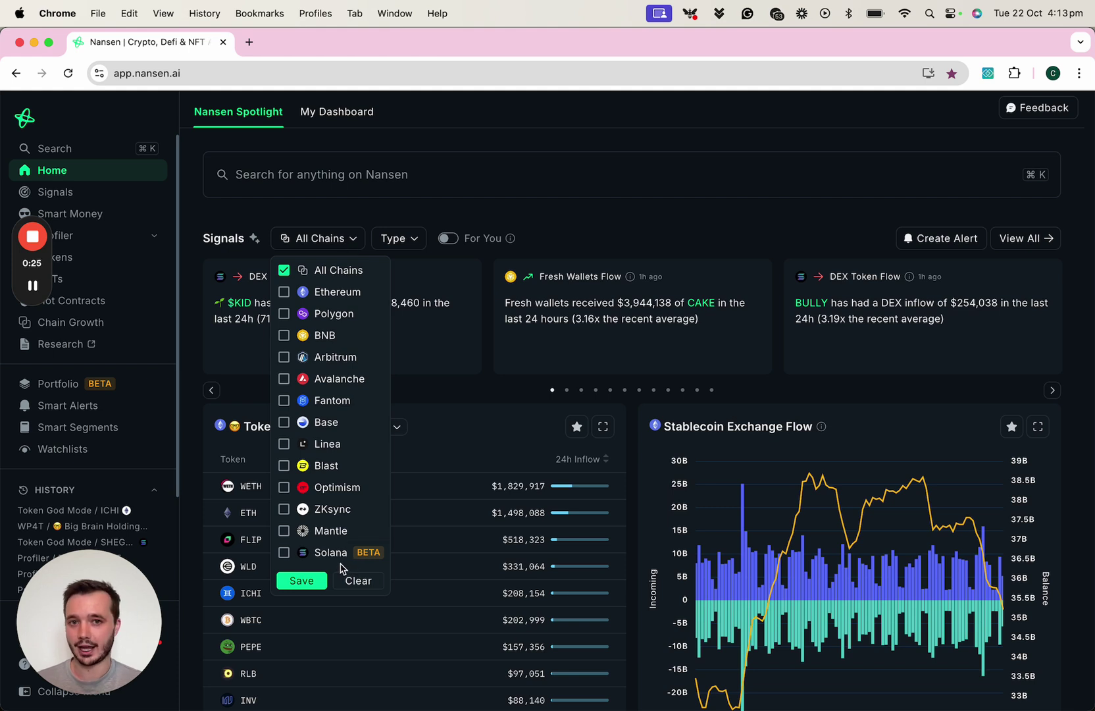
left_click(451, 393)
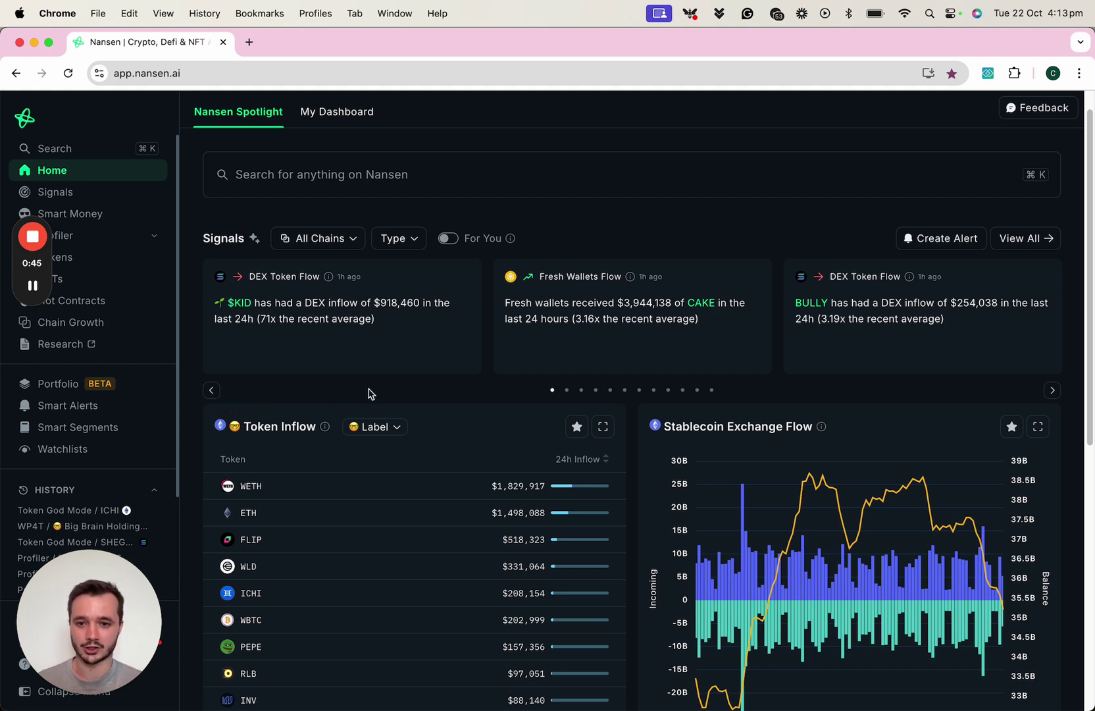
Filter Token Inflow by the DeFi Fund and DEX Traders labels, leaving ETH leading inflows.
scroll(396, 391, "down", 2)
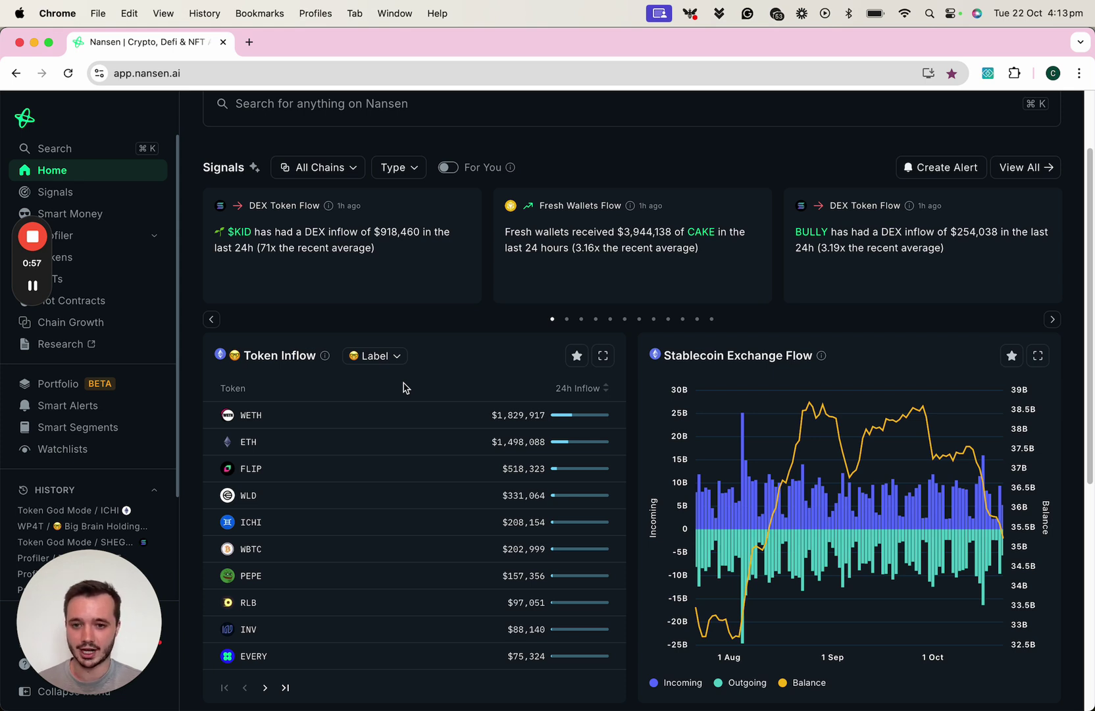
left_click(391, 357)
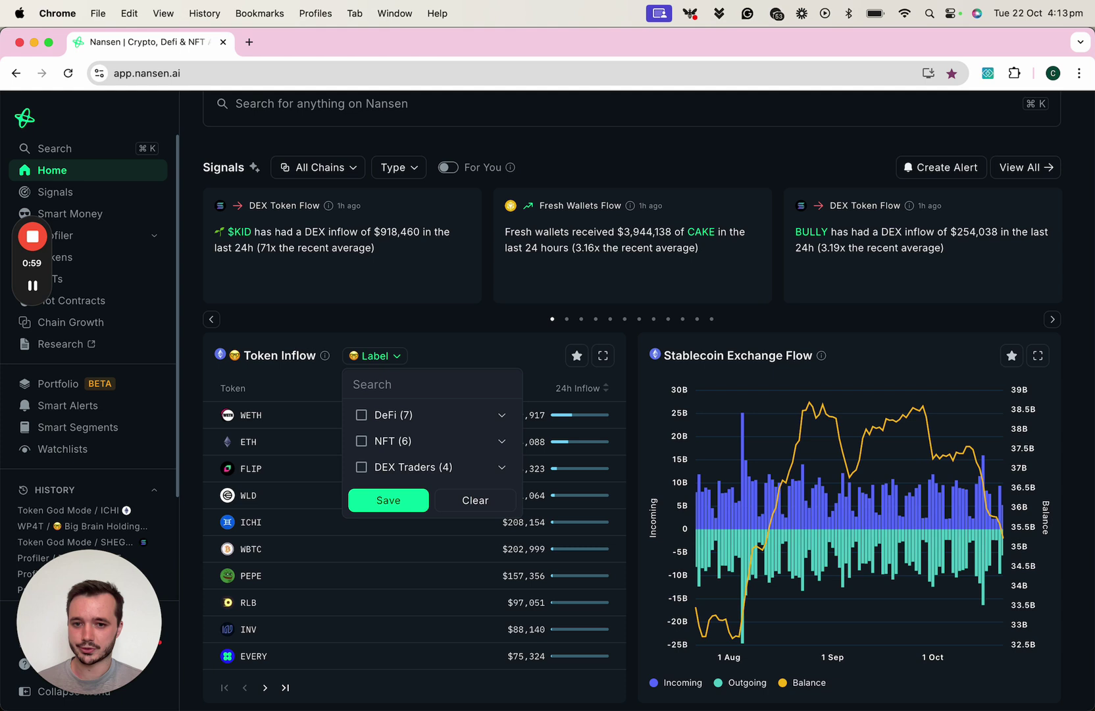
left_click(503, 416)
left_click(423, 492)
left_click(414, 641)
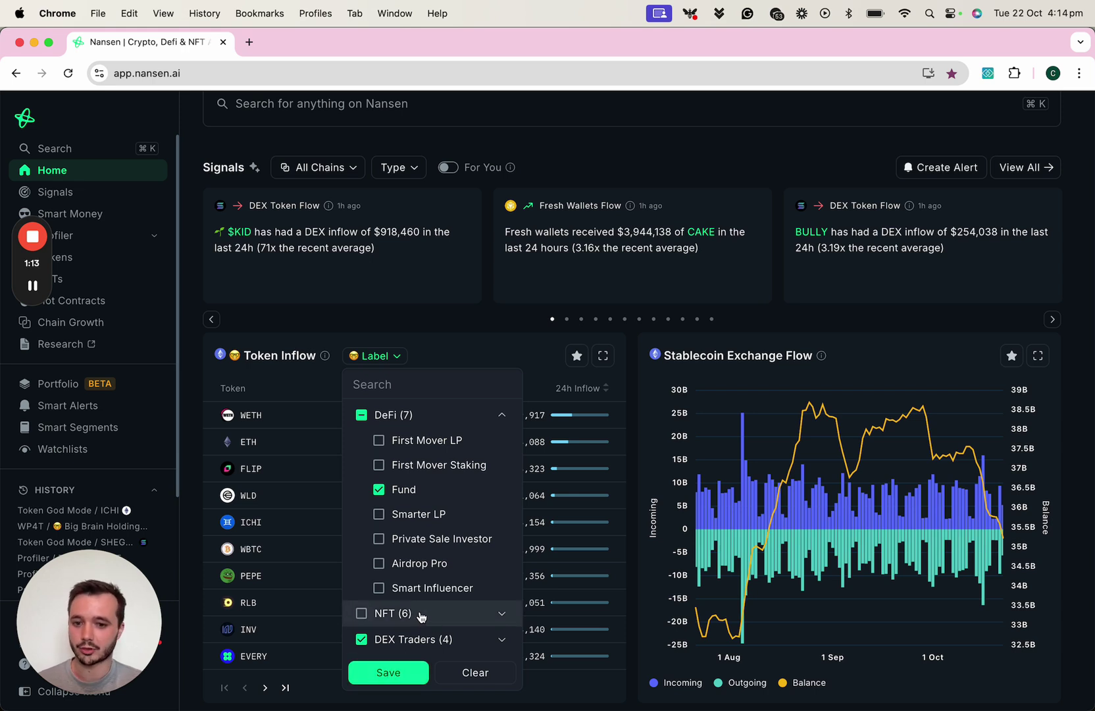
left_click(386, 674)
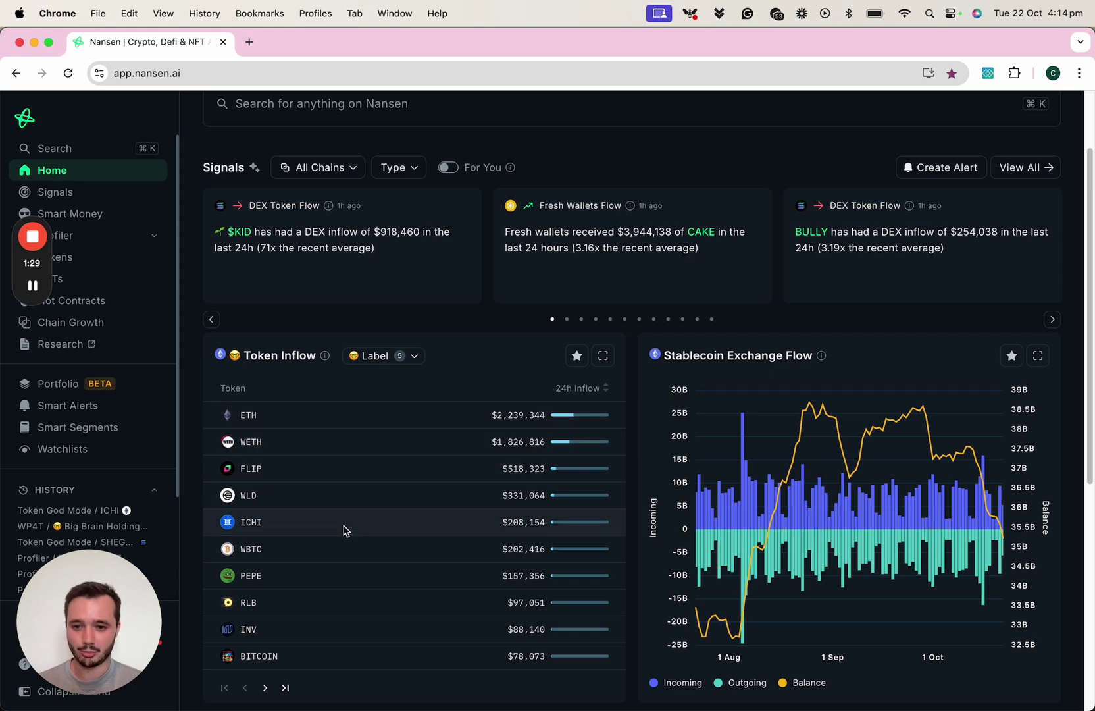
Open ICHI from the Token Inflow table to view its Ethereum Token God Mode page.
mouse_move(252, 524)
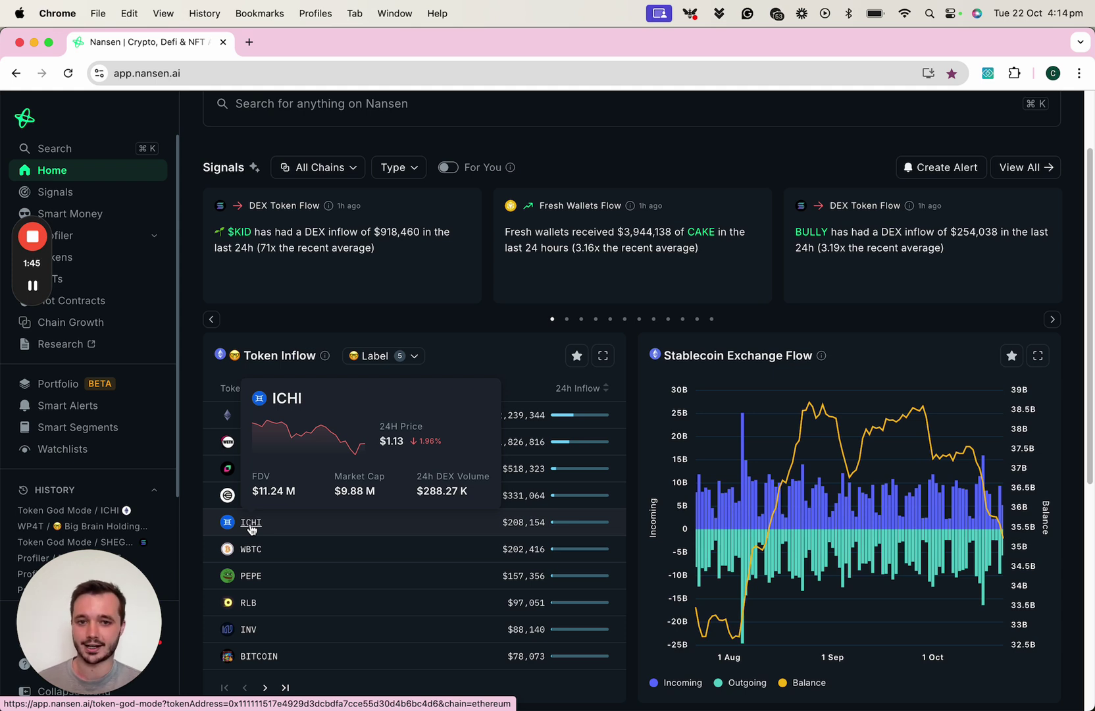
left_click(250, 523)
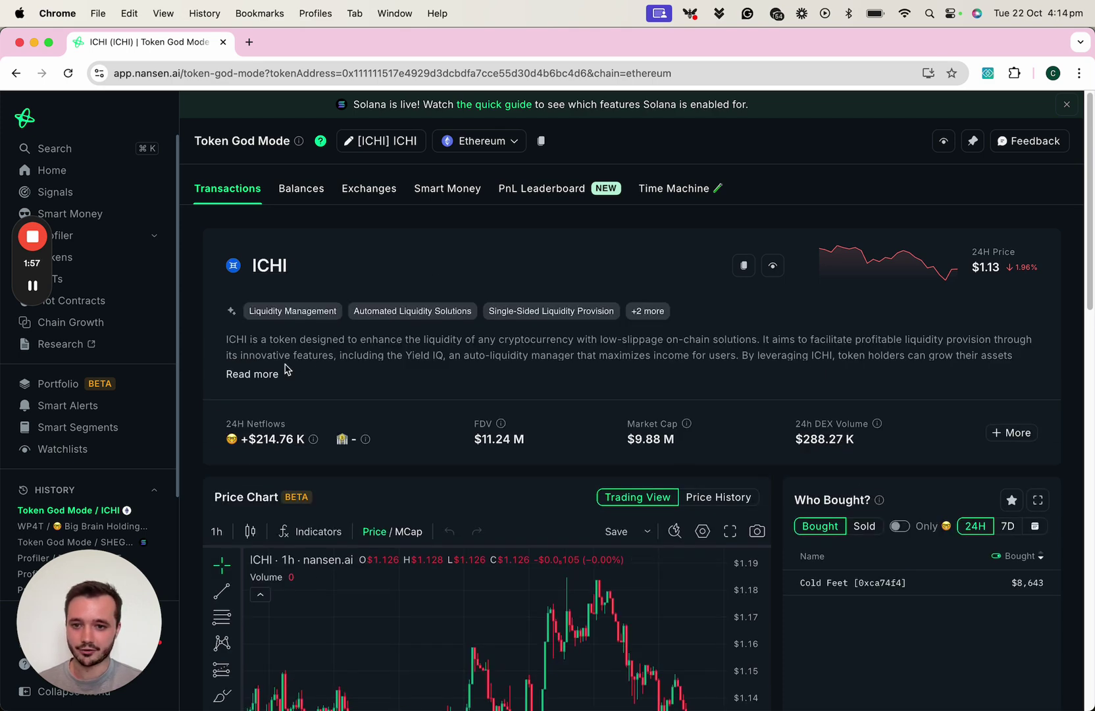
Expand ICHI's full description and reveal its two hidden tags.
left_click(245, 374)
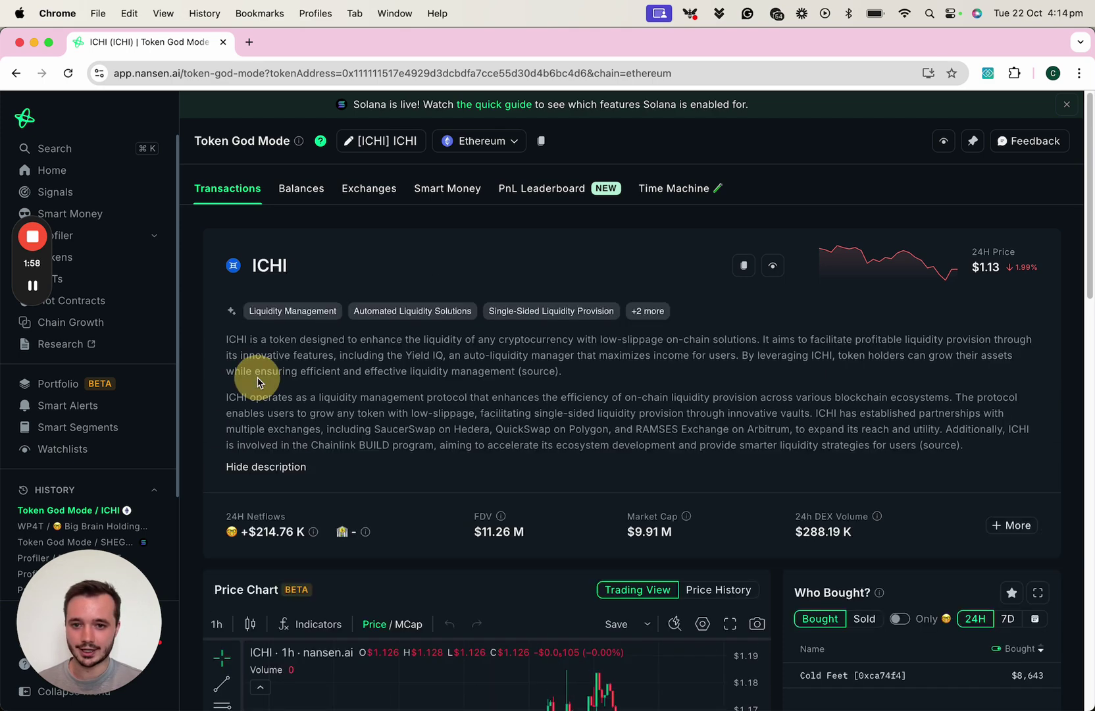
left_click(226, 335)
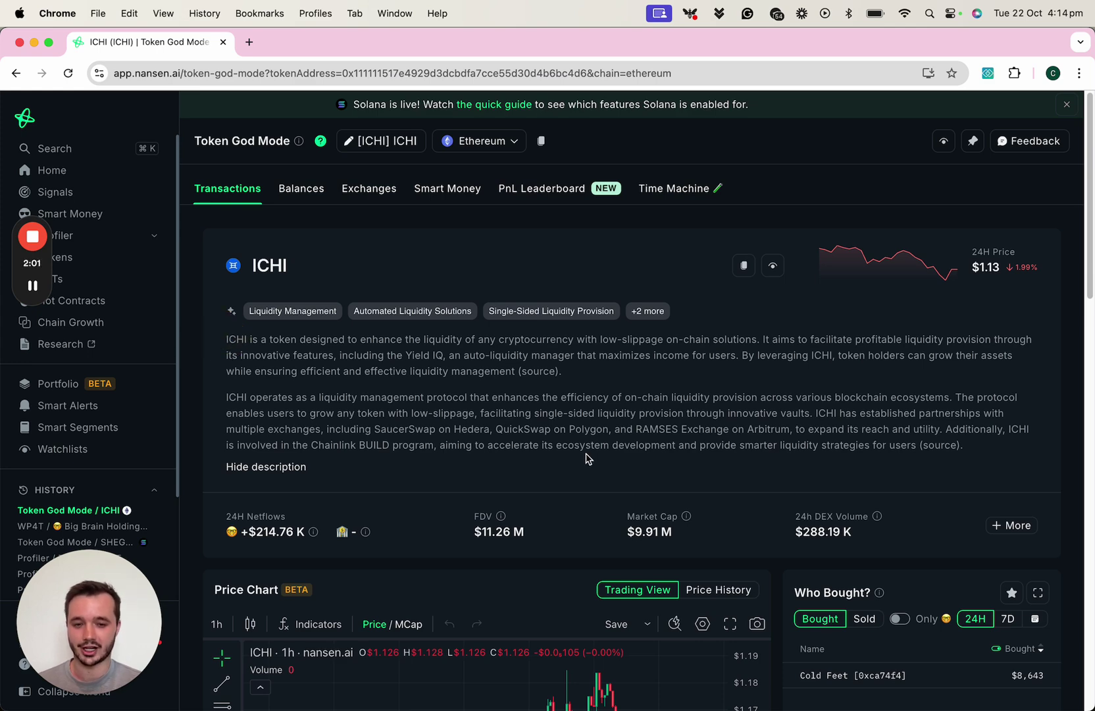
left_click(632, 314)
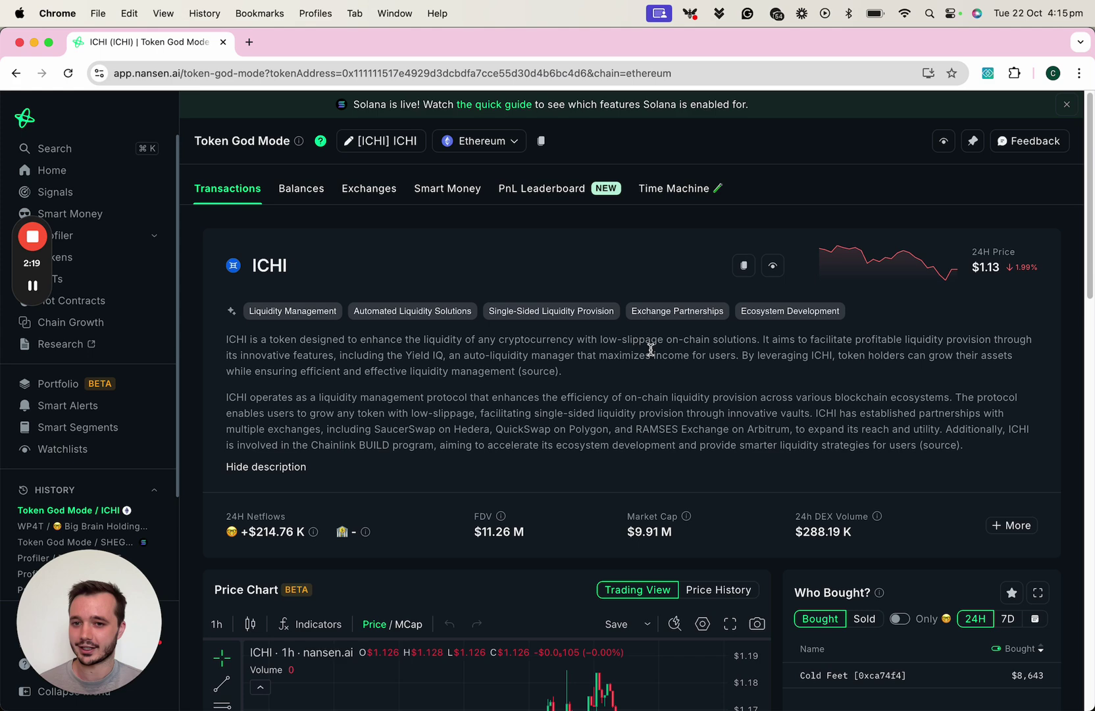
Show ICHI's Smart Money holdings, with Big Brain Holdings leading at 185,162 tokens.
left_click(466, 191)
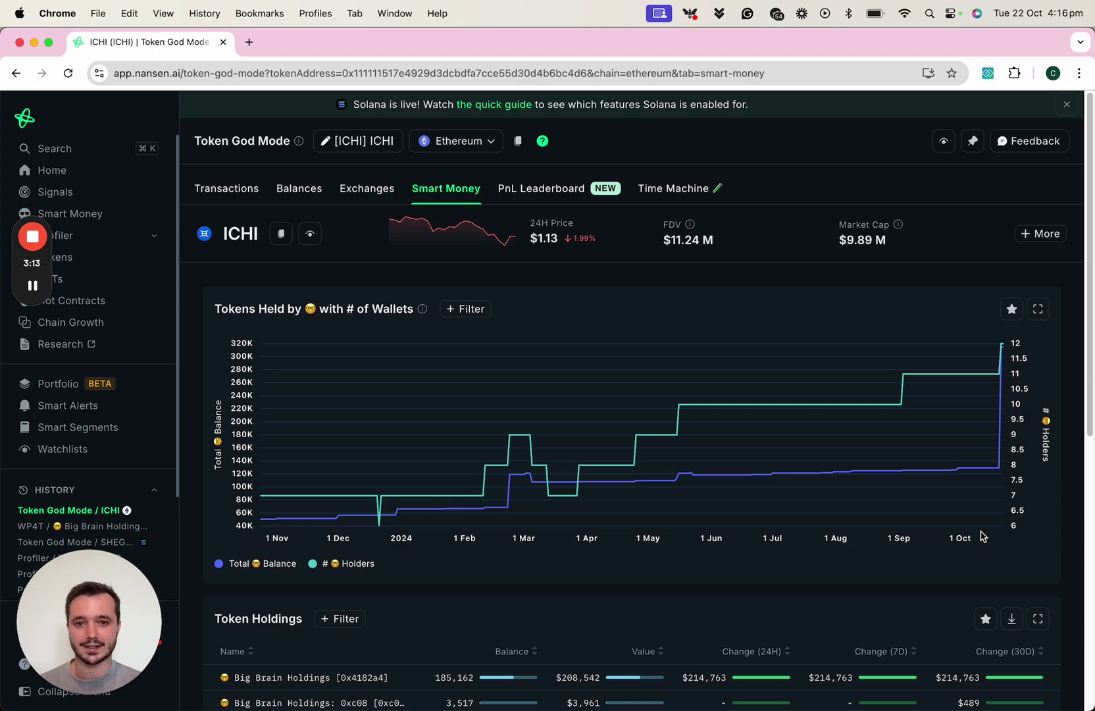
Sort ICHI's smart-money Token Holdings by Value, highest first, and review the list.
scroll(930, 482, "down", 3)
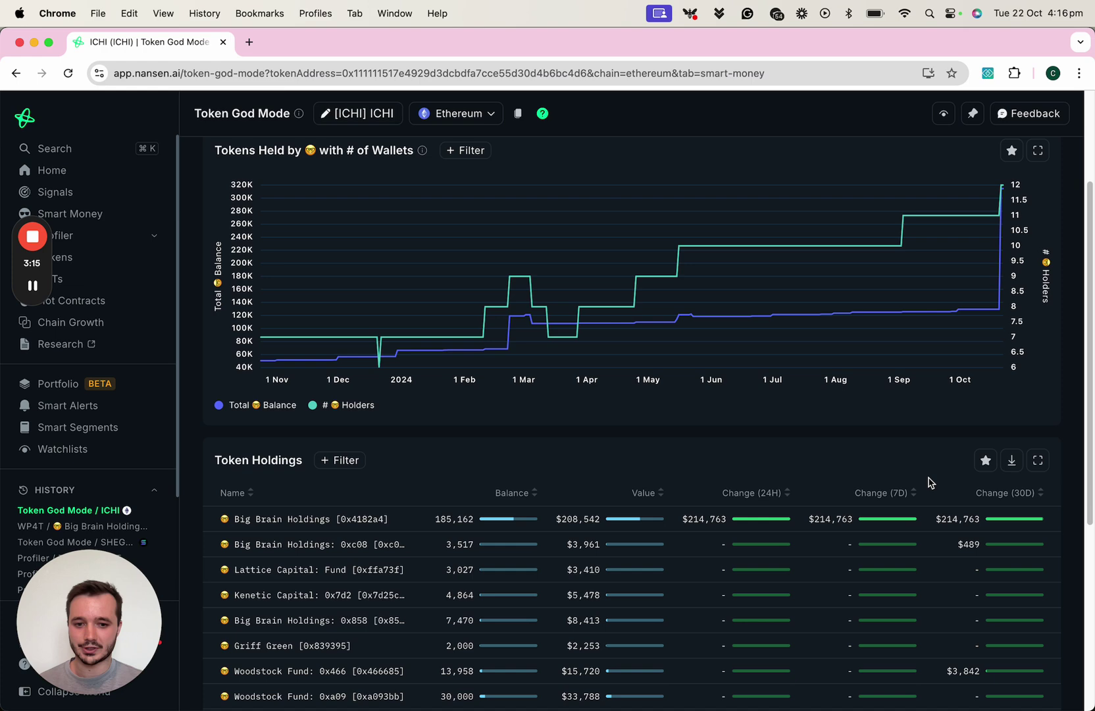
scroll(929, 480, "down", 3)
left_click(645, 373)
scroll(722, 335, "down", 1)
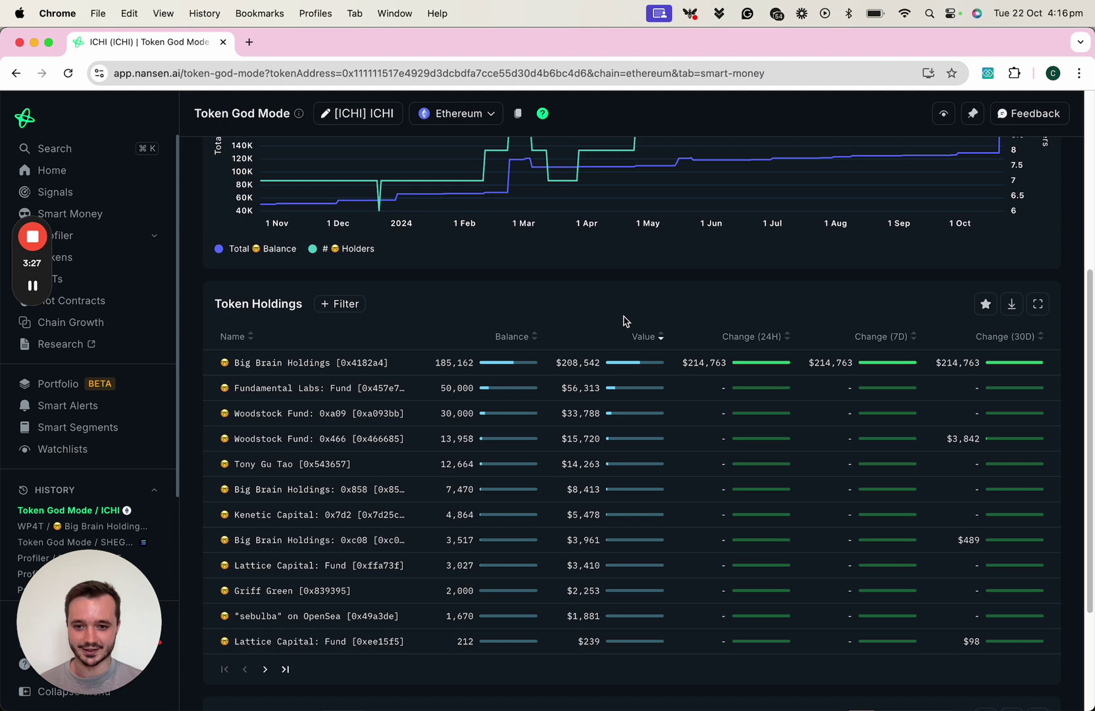
mouse_move(296, 366)
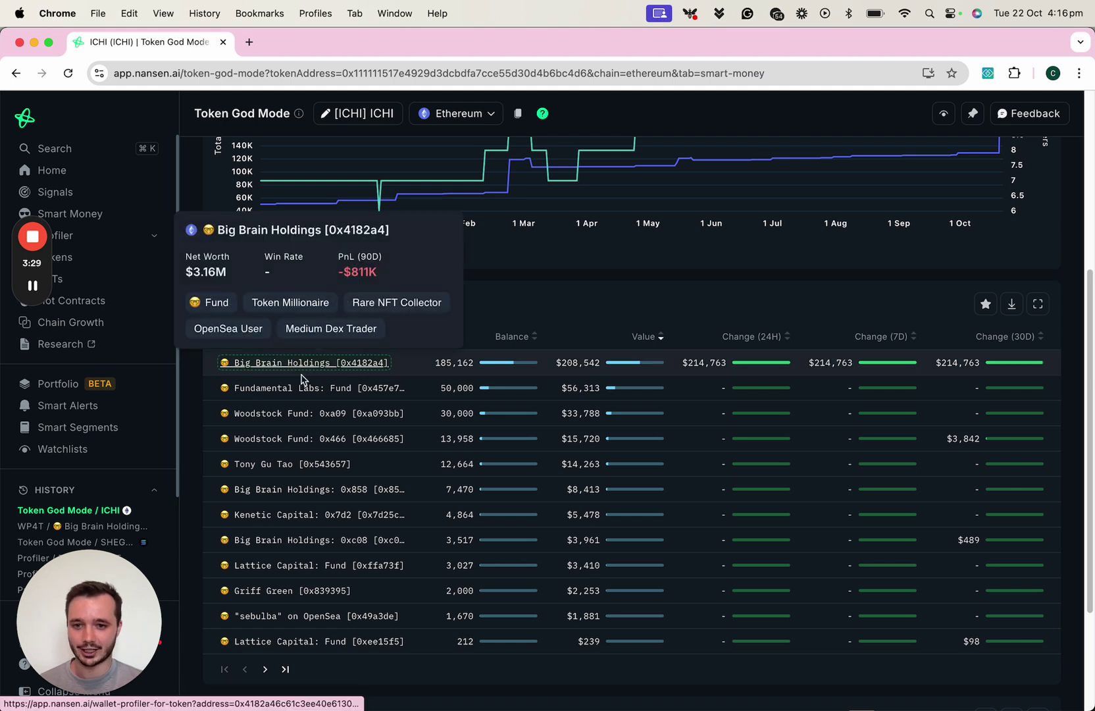
mouse_move(309, 394)
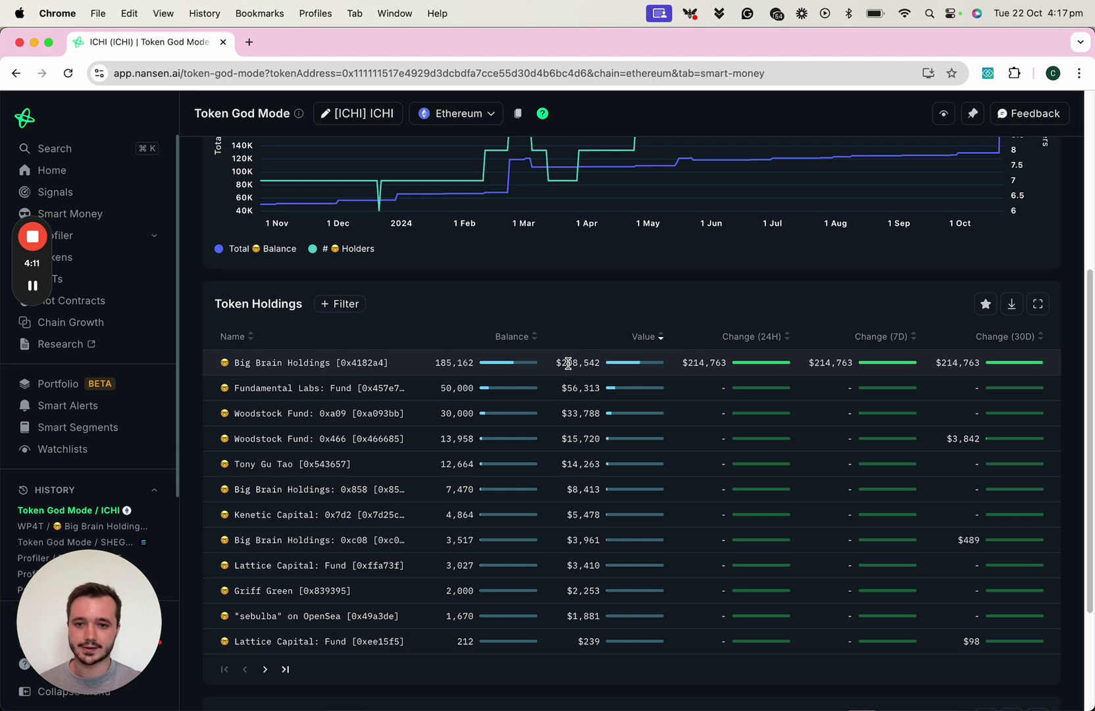
scroll(567, 362, "up", 10)
Browse ICHI's Balances holders, from the 9.71% Polygon bridge to the Uniswap V3 ICHI-USDC pool.
left_click(294, 188)
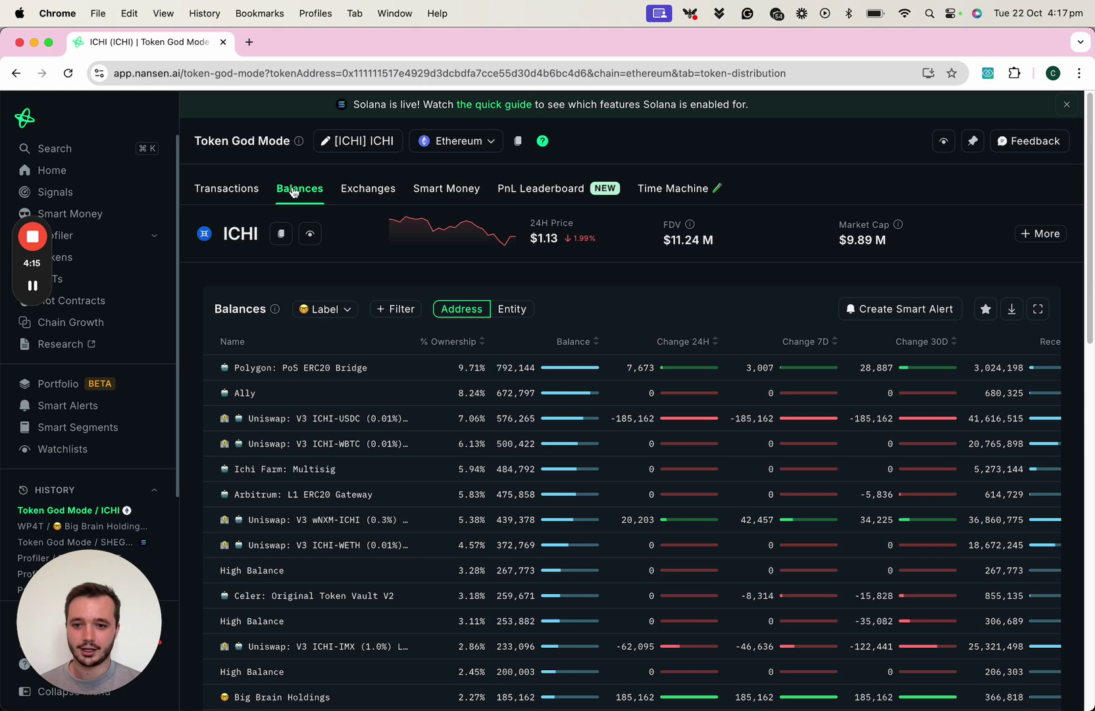
scroll(377, 275, "down", 3)
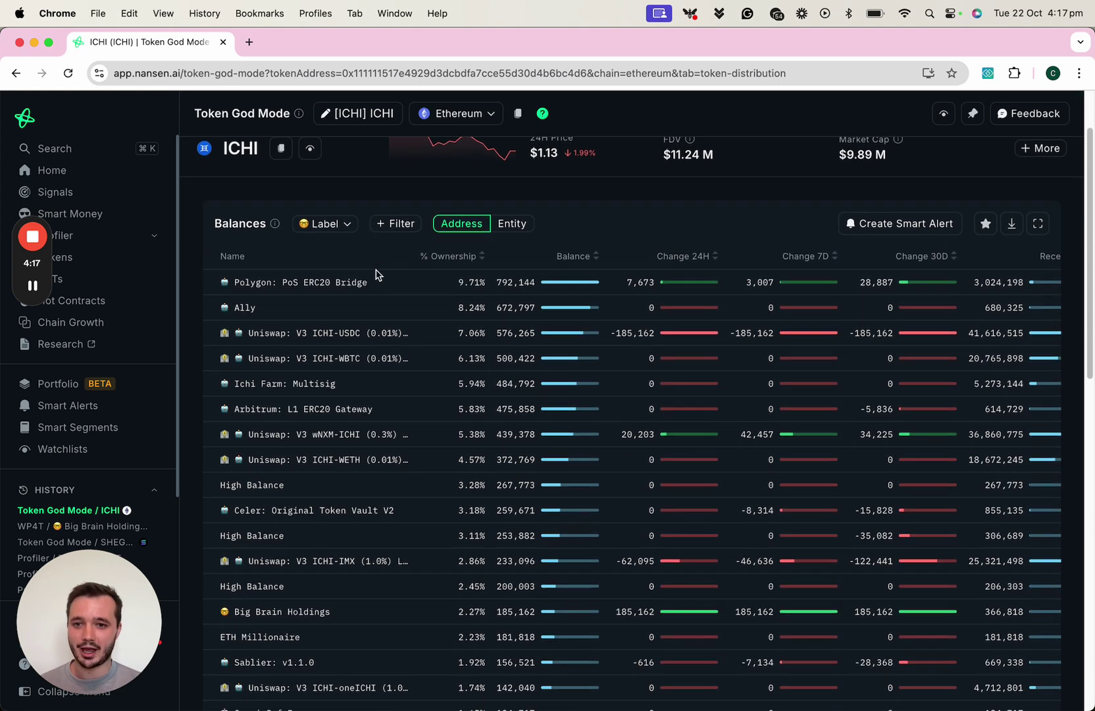
scroll(378, 276, "down", 2)
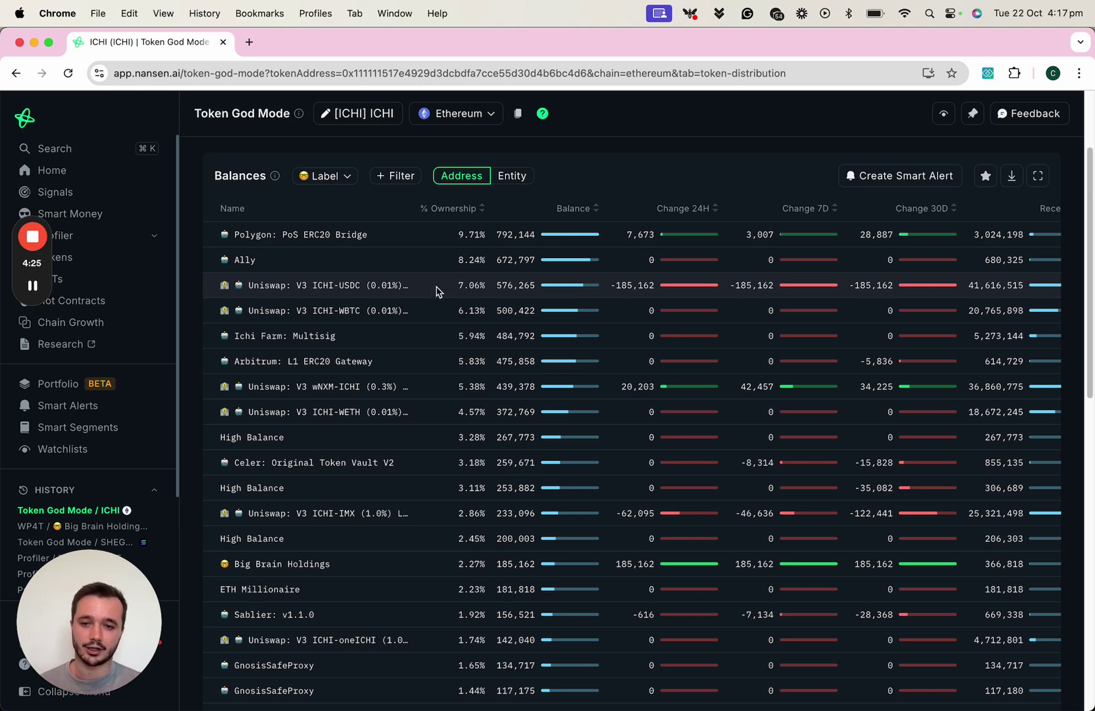
scroll(418, 286, "down", 1)
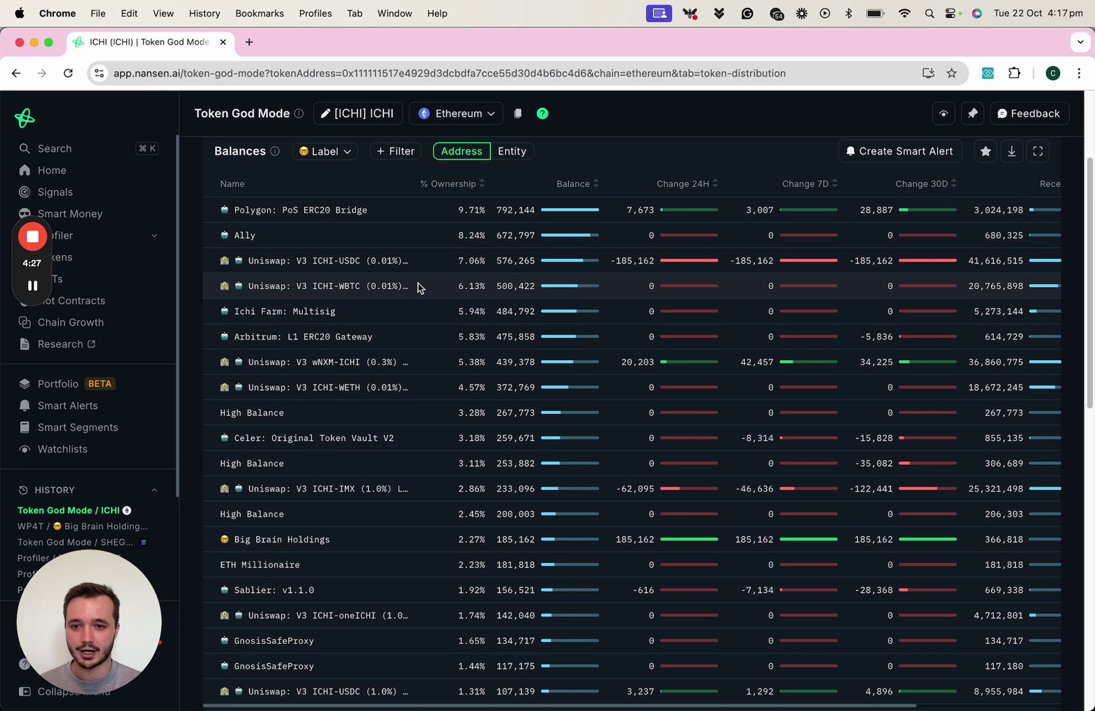
scroll(418, 286, "down", 2)
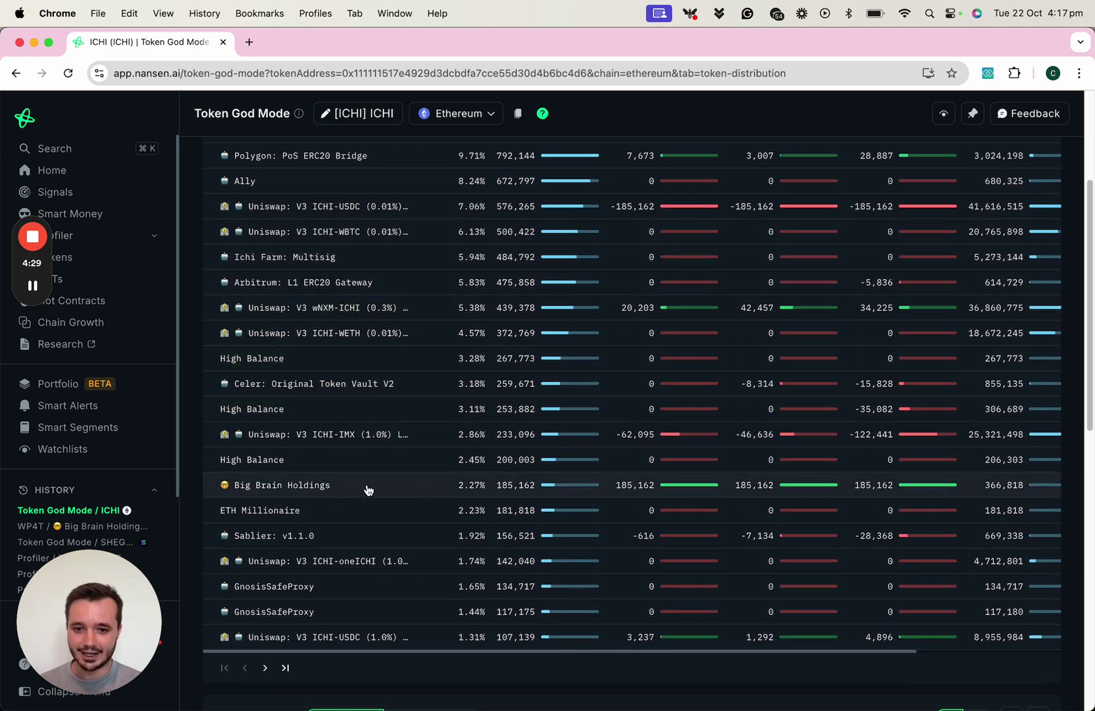
mouse_move(339, 491)
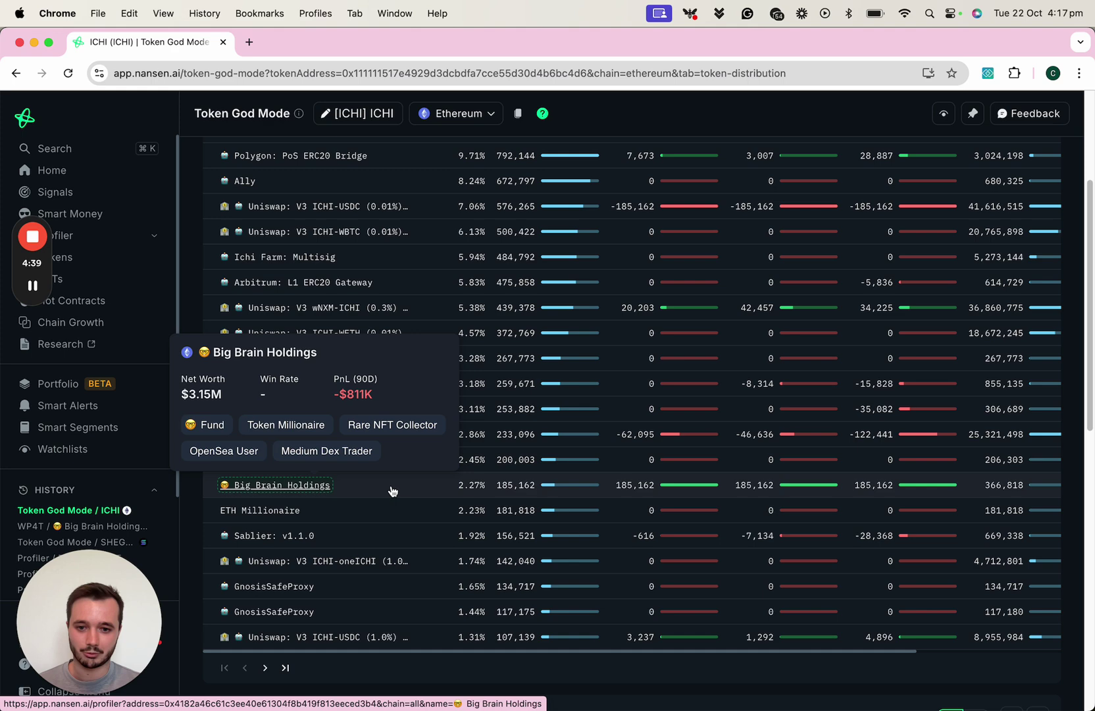
scroll(471, 487, "up", 1)
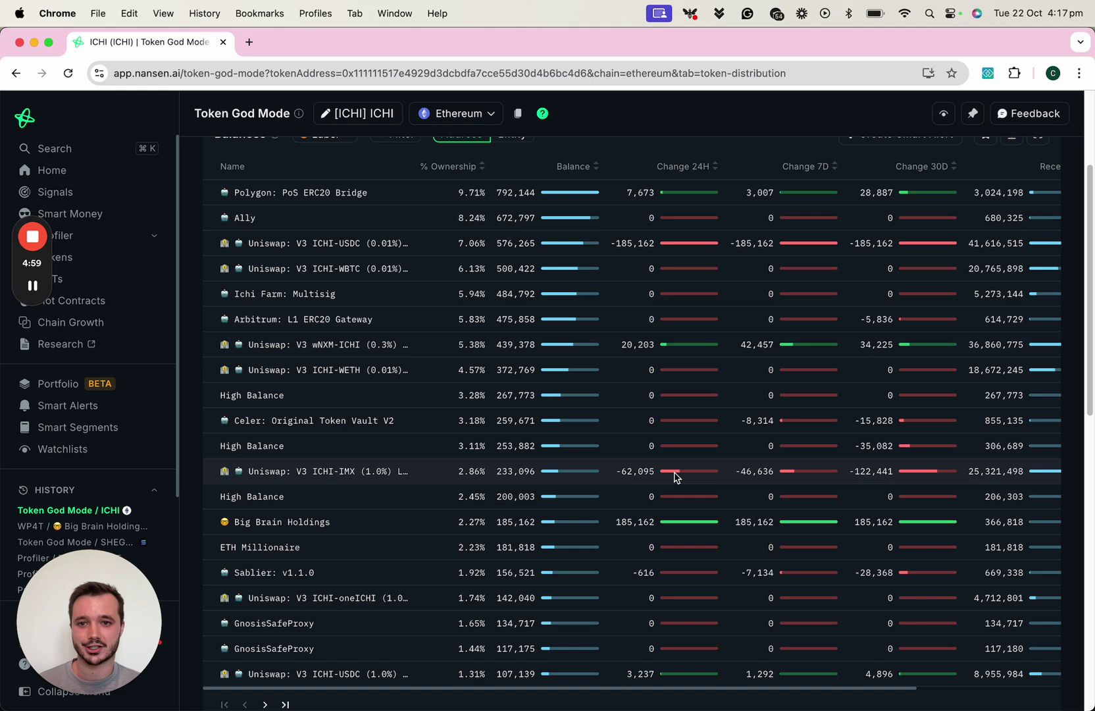
scroll(674, 475, "up", 2)
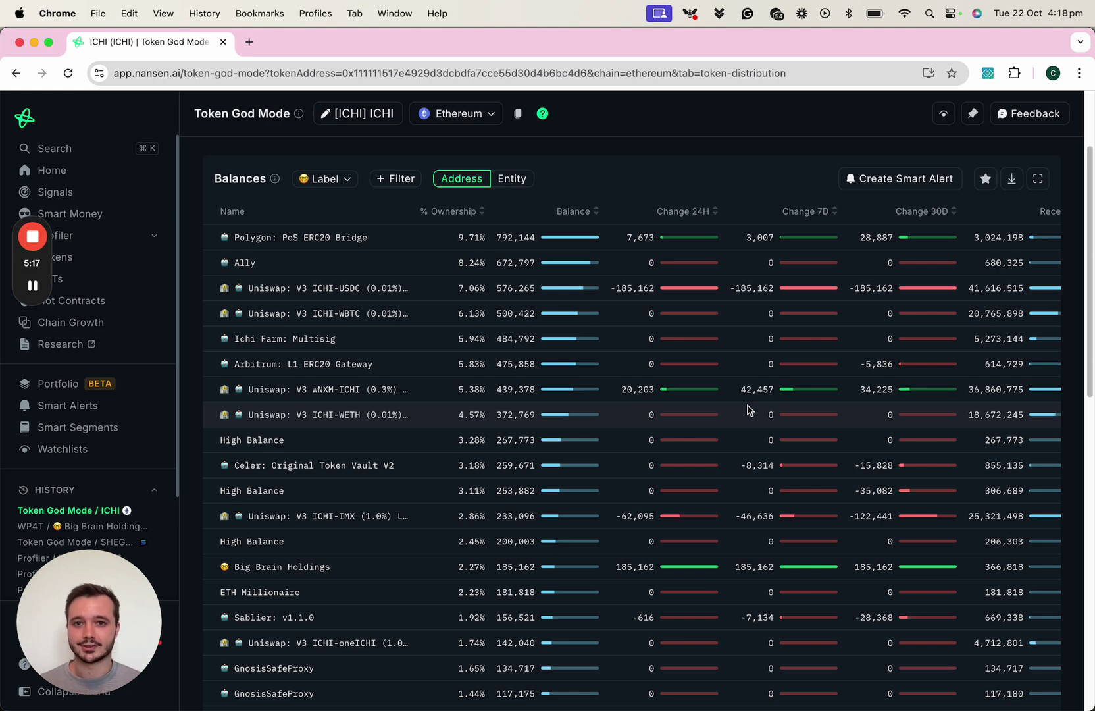
Add ICHI to the watchlist with the eye button in the page header.
scroll(748, 410, "up", 3)
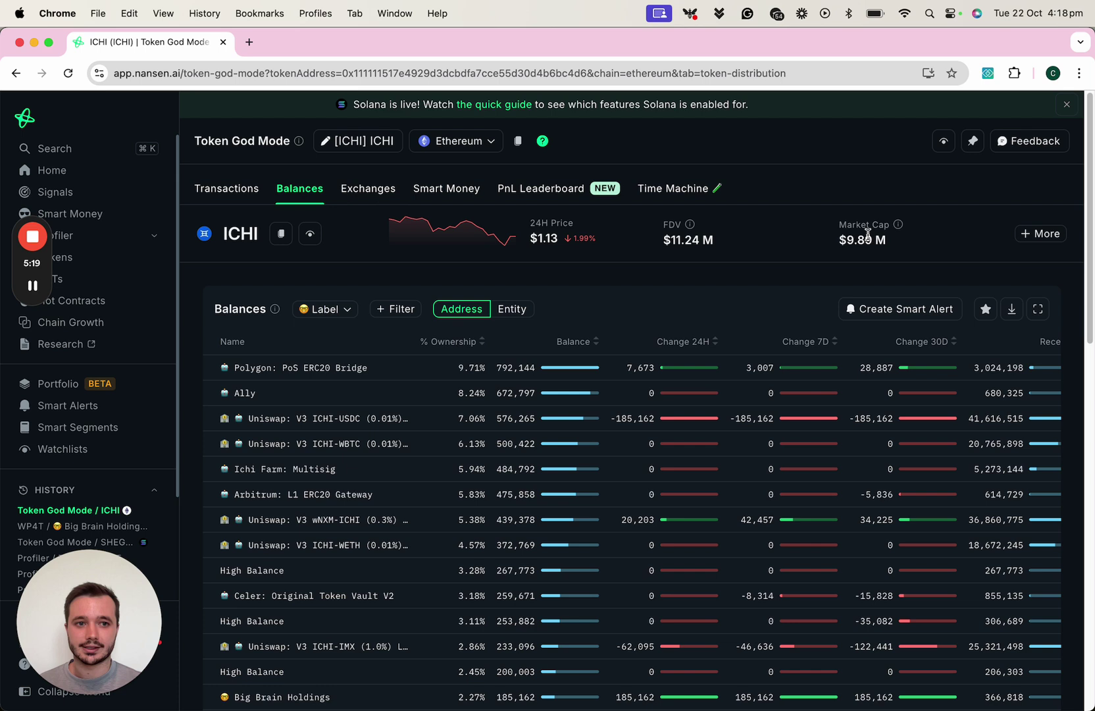
left_click(943, 142)
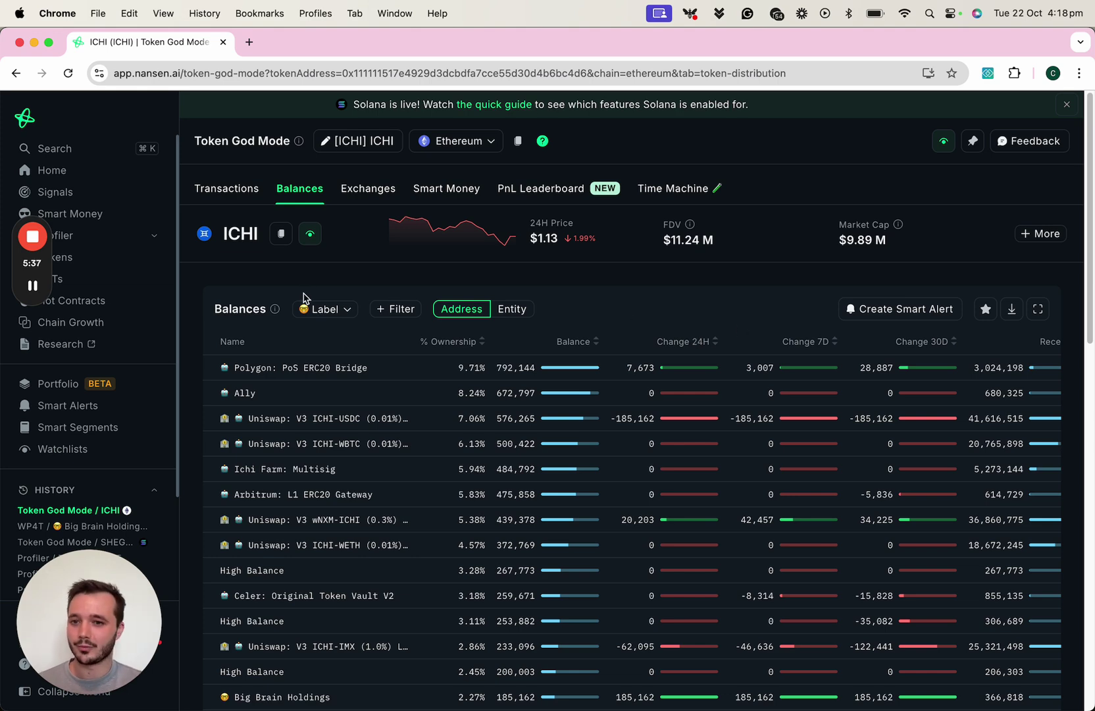
left_click(906, 309)
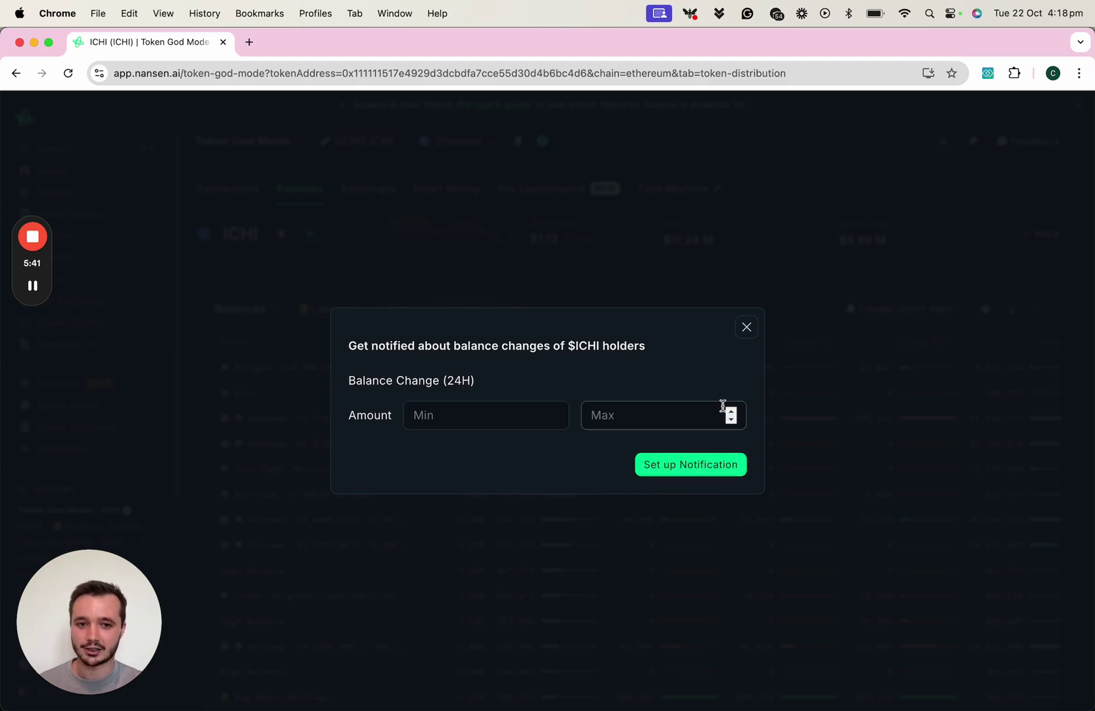
left_click(749, 332)
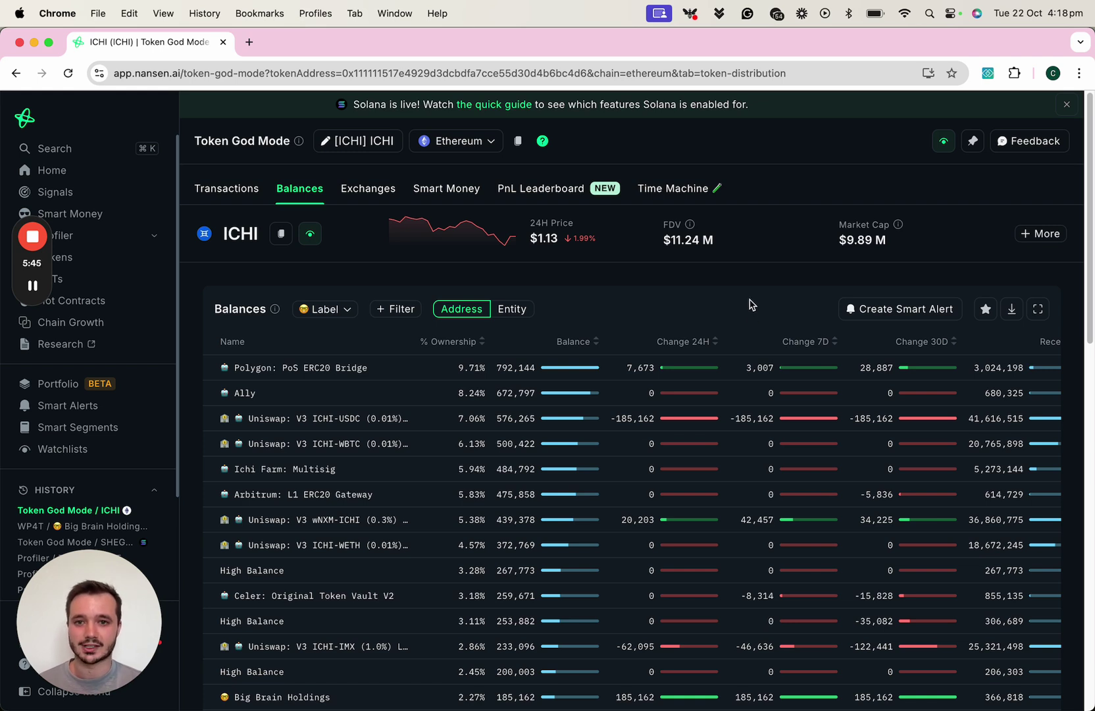